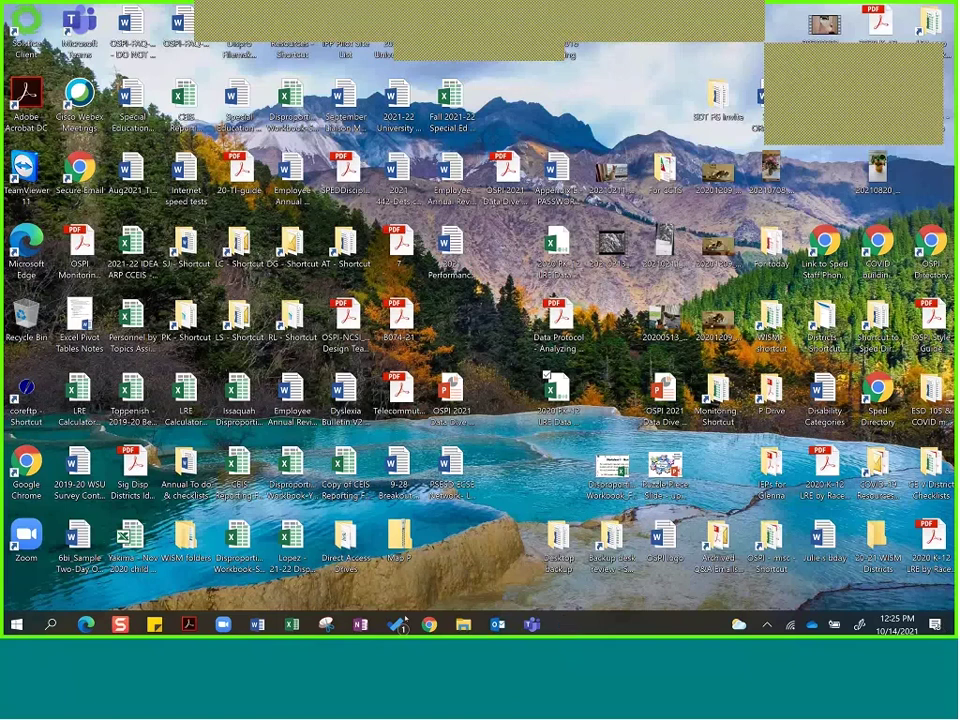
Switch to the Posting_WA LRE Trend Data workbook in Excel and view its K-12 and PreK LRE Trends by LEA sheets.
mouse_move(291, 624)
click(367, 550)
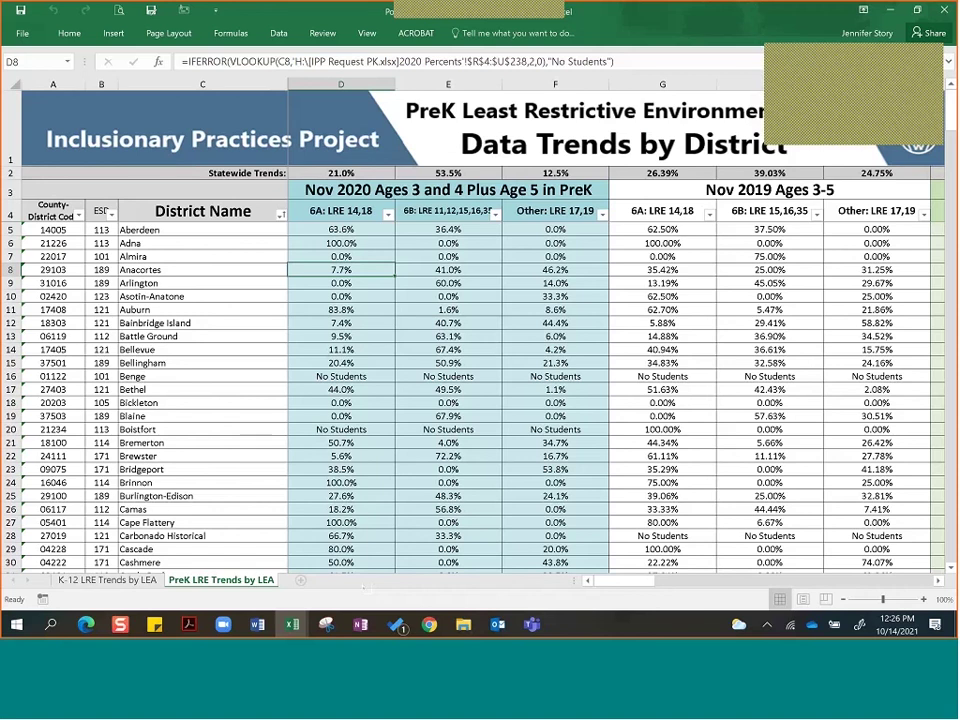
key(Left)
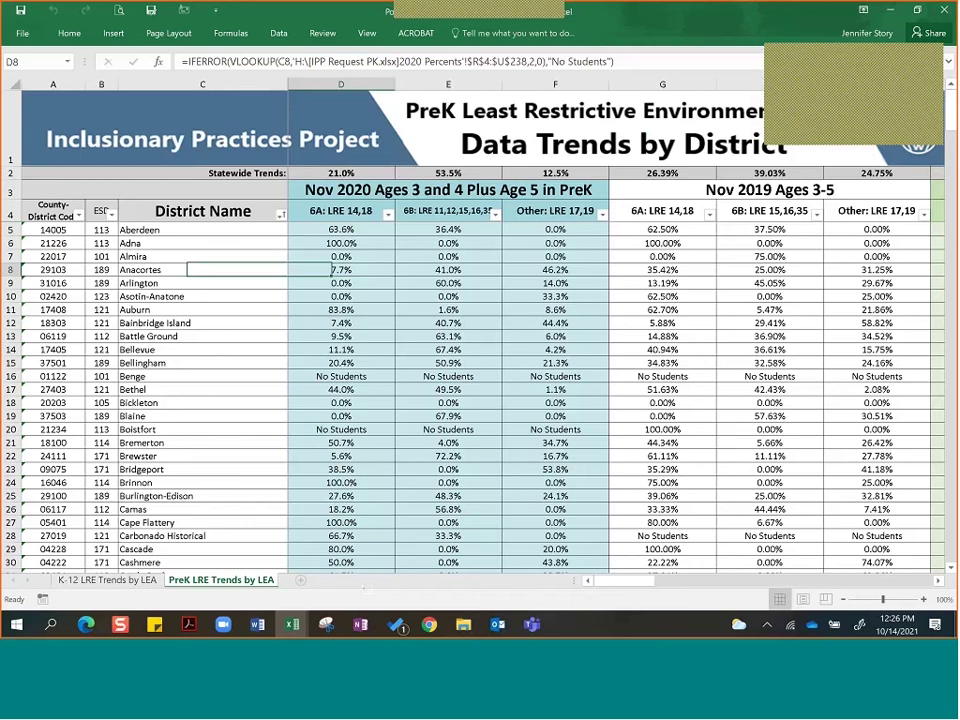
key(Left)
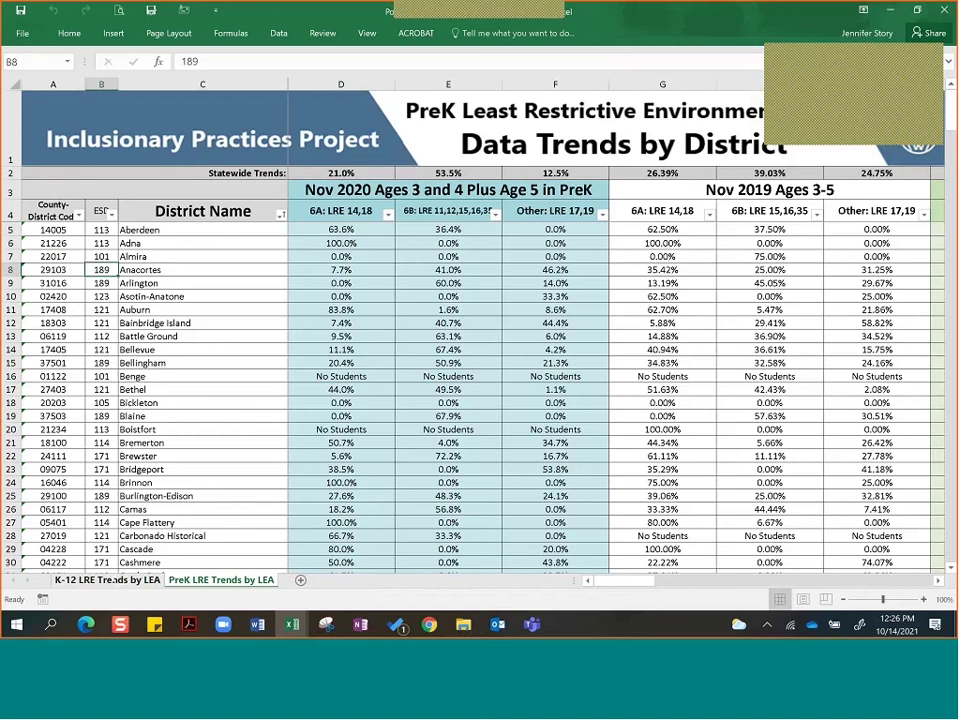
click(118, 581)
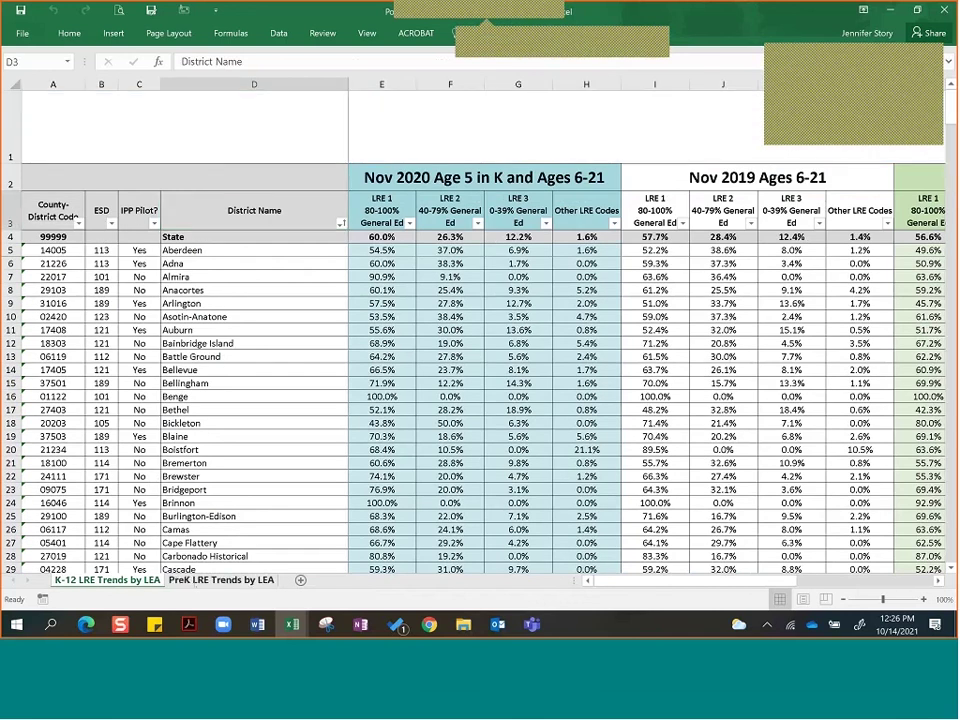
key(ctrl+Page_Down)
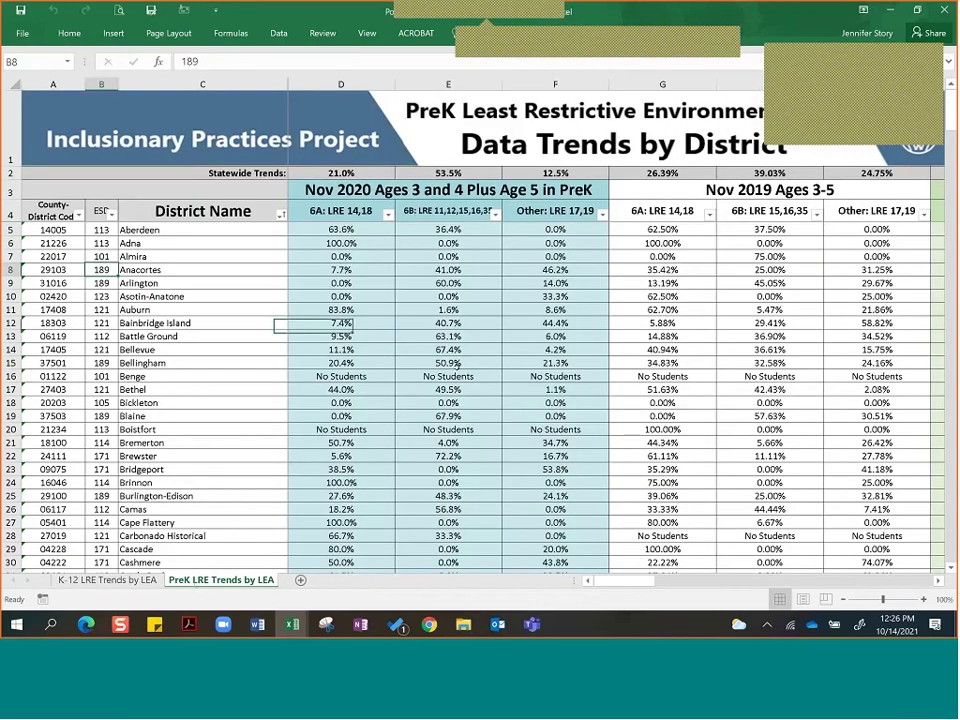
Review Bellingham's PreK LRE percentages across the November 2020, 2019 and 2018 columns, returning to its 2020 6A value.
click(455, 364)
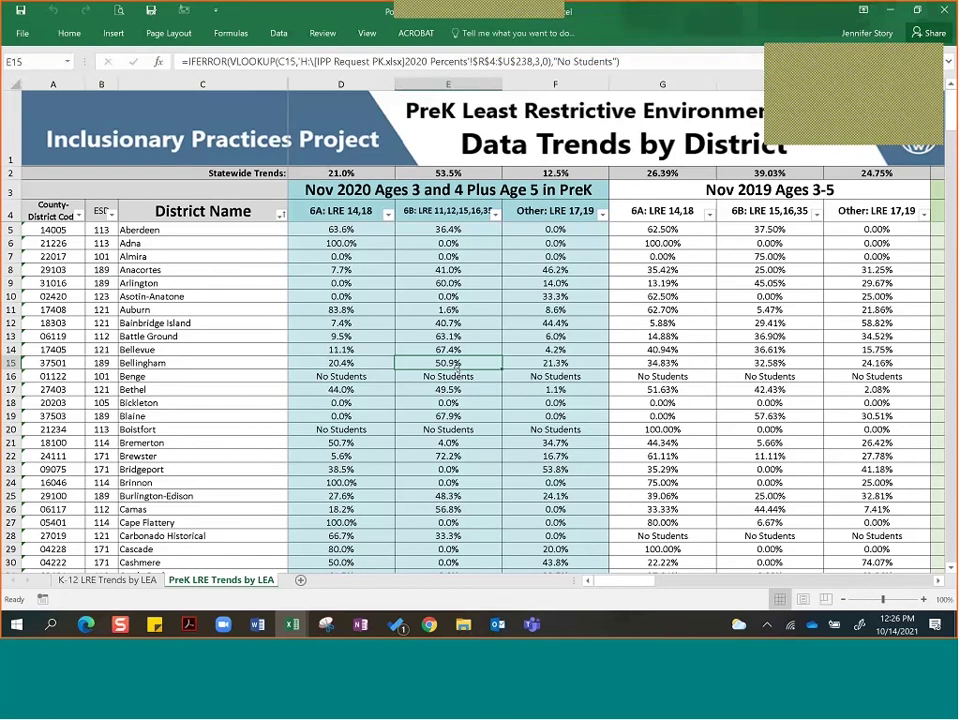
key(Right)
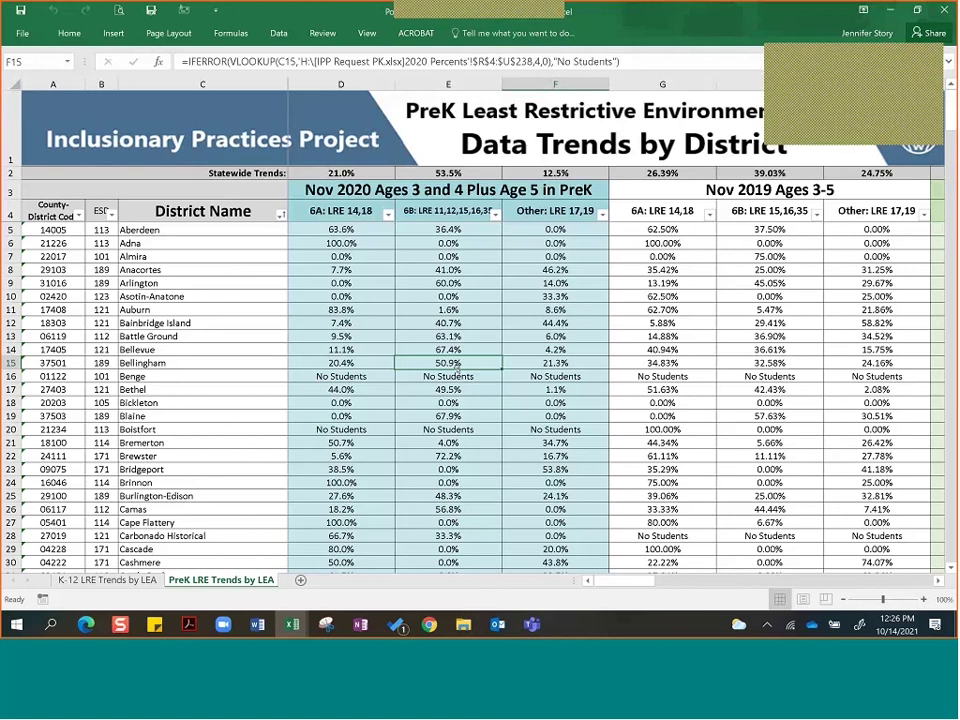
key(Right)
key(Right)
key(Right)
key(Right)
key(Right)
key(Right)
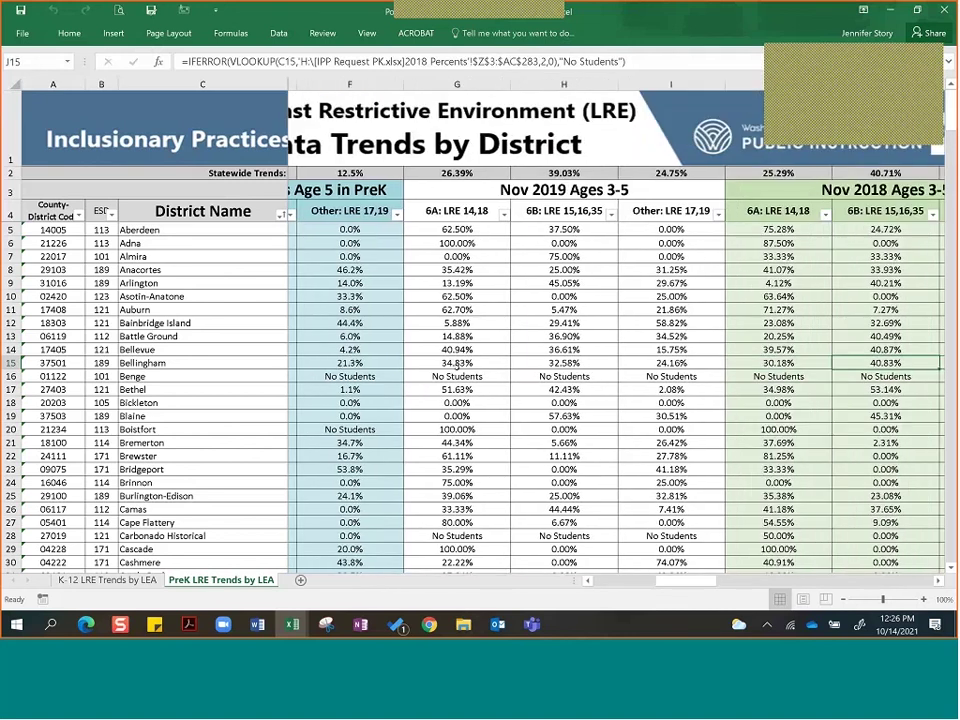
key(Left)
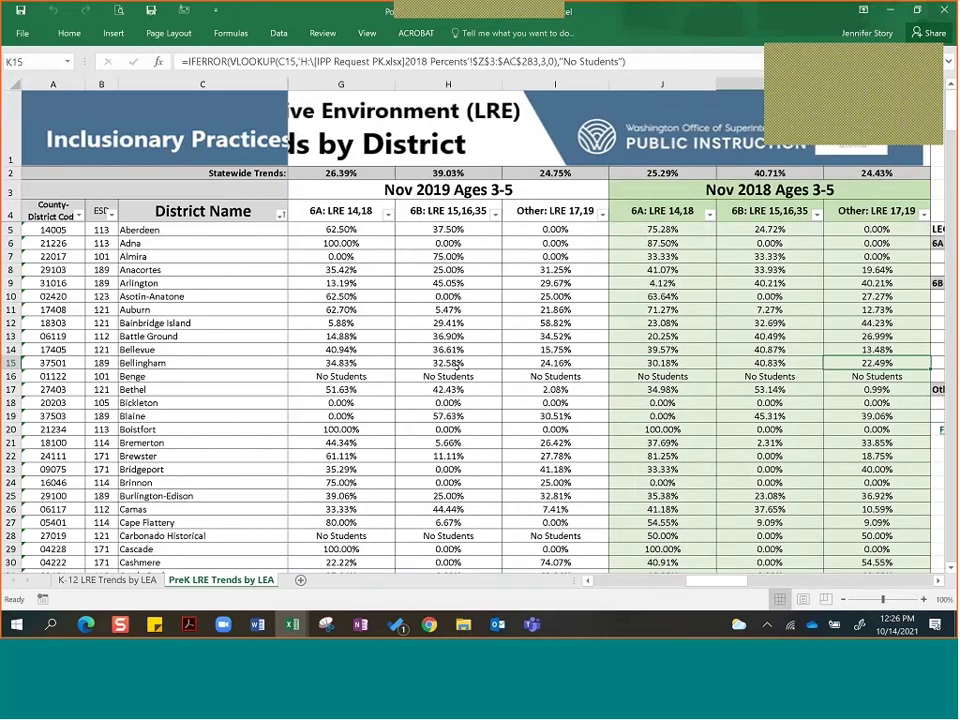
key(Left)
key(Left)
key(Left)
key(Left)
key(Left)
key(Left)
key(Left)
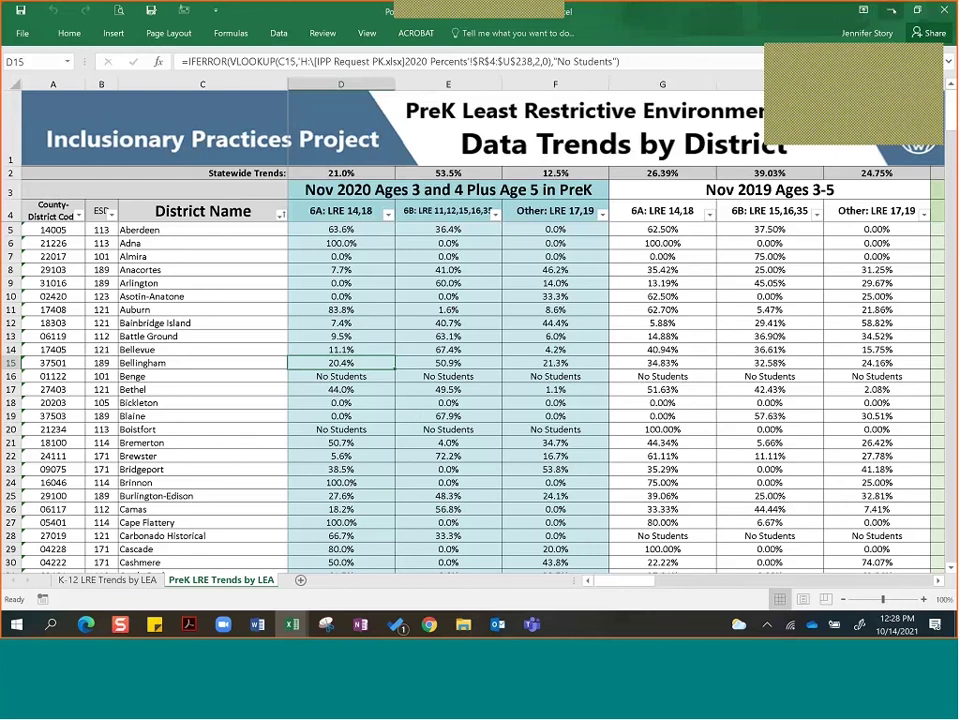
Minimize the trend data workbook and bring up the 2020 PK-12 LRE Data Platform workbook.
click(890, 12)
mouse_move(291, 624)
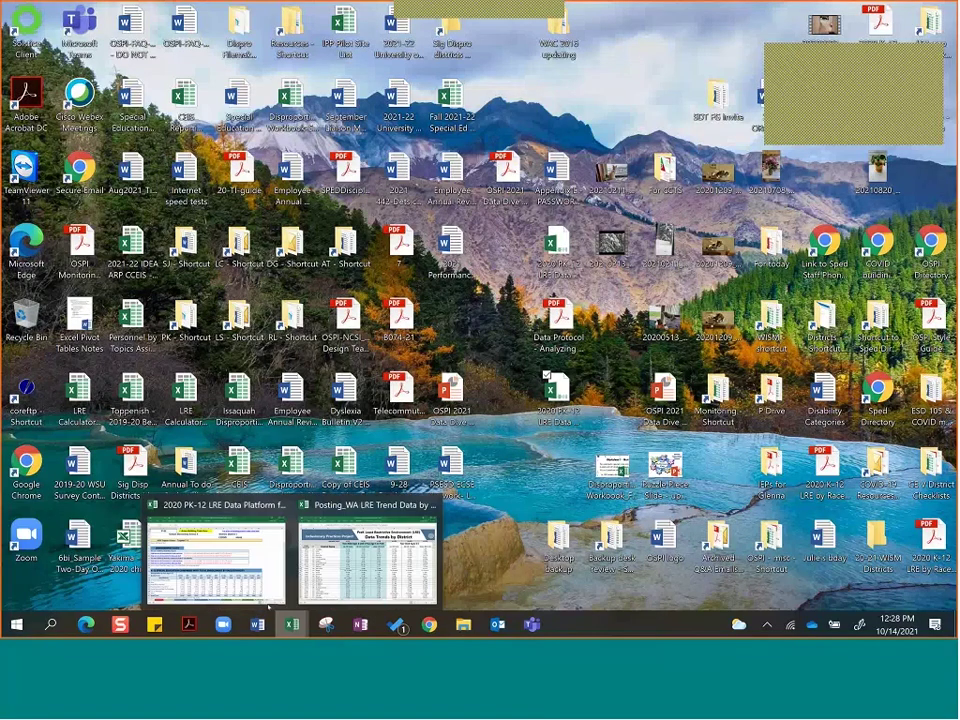
click(226, 567)
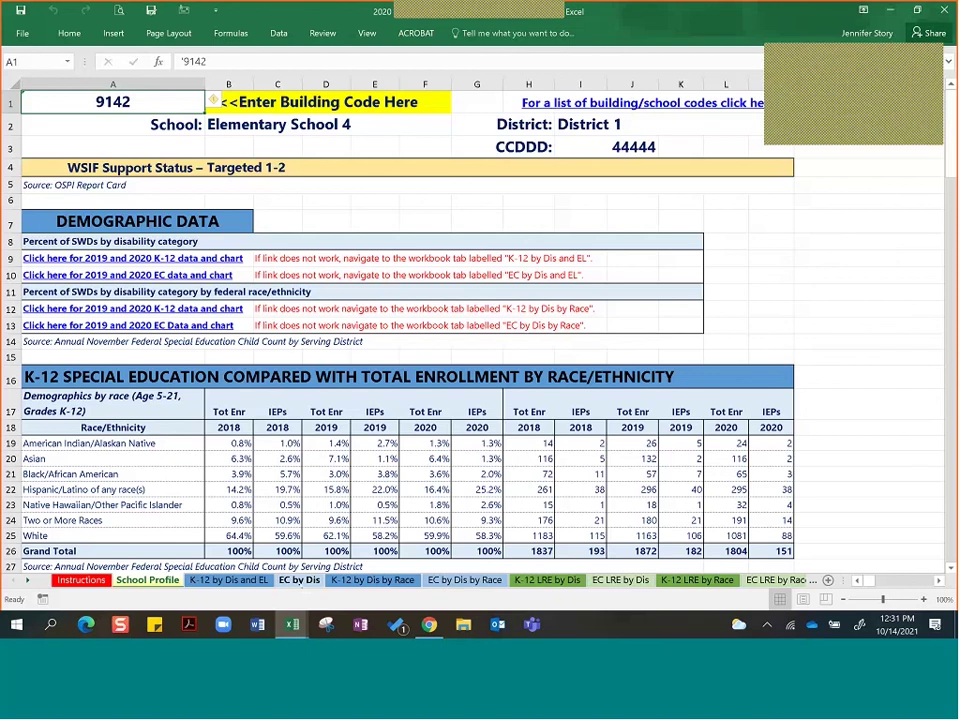
Examine the early childhood disability category table and its chart on the EC by Dis sheet.
click(299, 580)
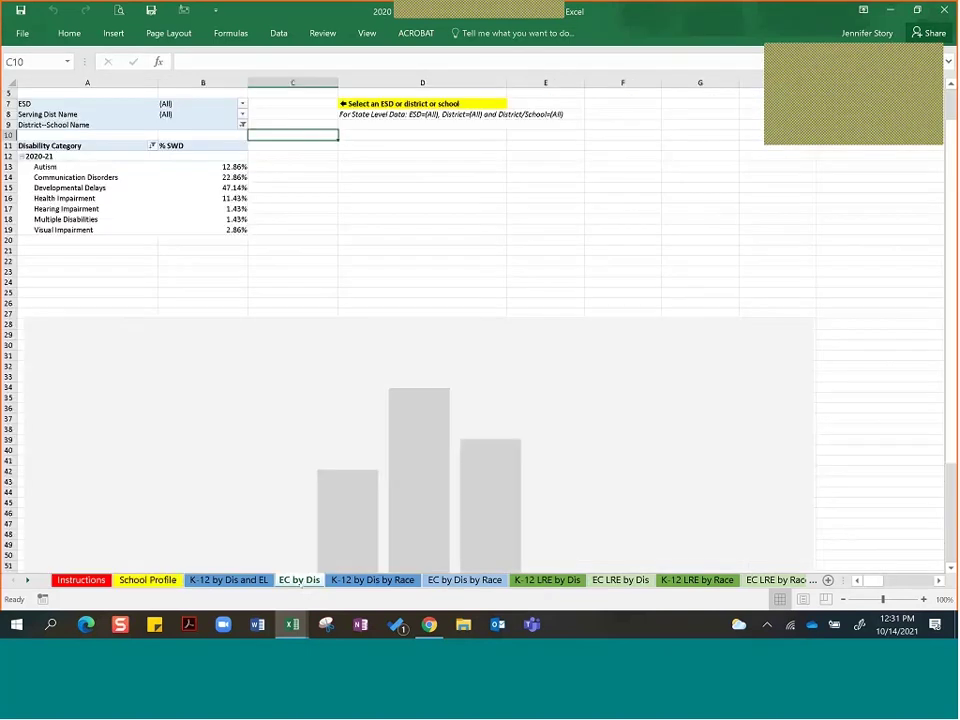
ctrl+scroll(300, 586, up, 3)
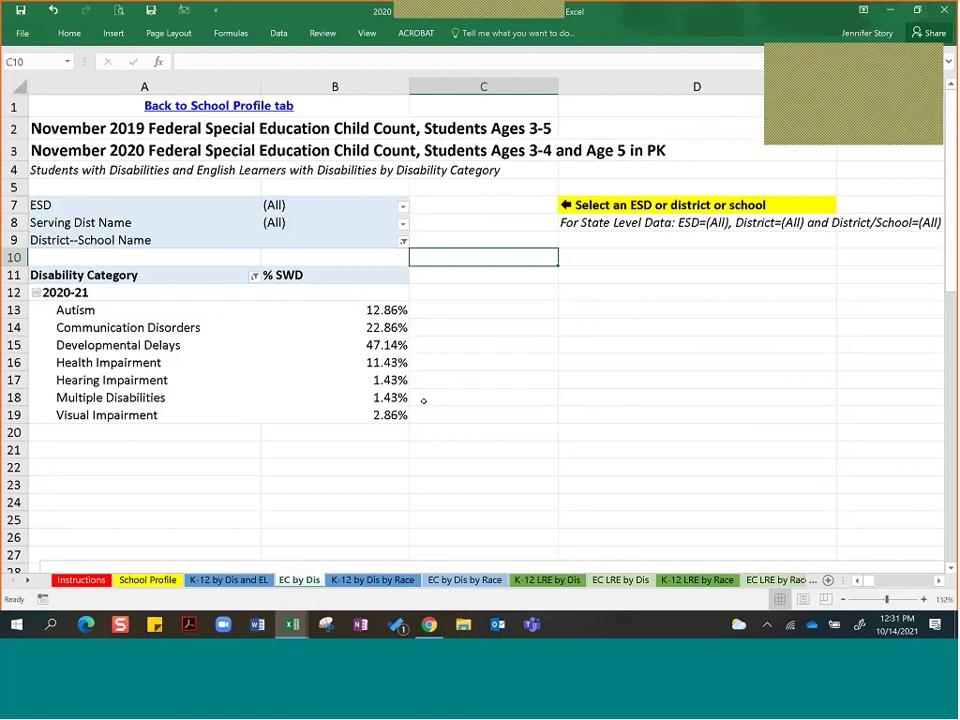
mouse_move(328, 352)
scroll(233, 458, down, 1)
scroll(233, 458, down, 3)
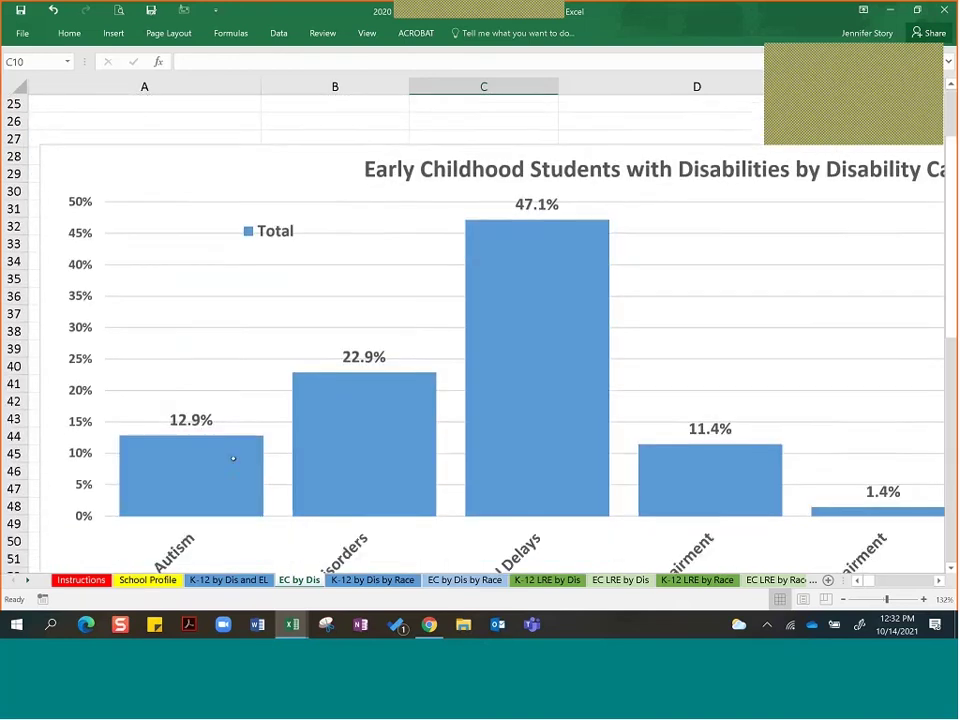
ctrl+scroll(233, 460, down, 2)
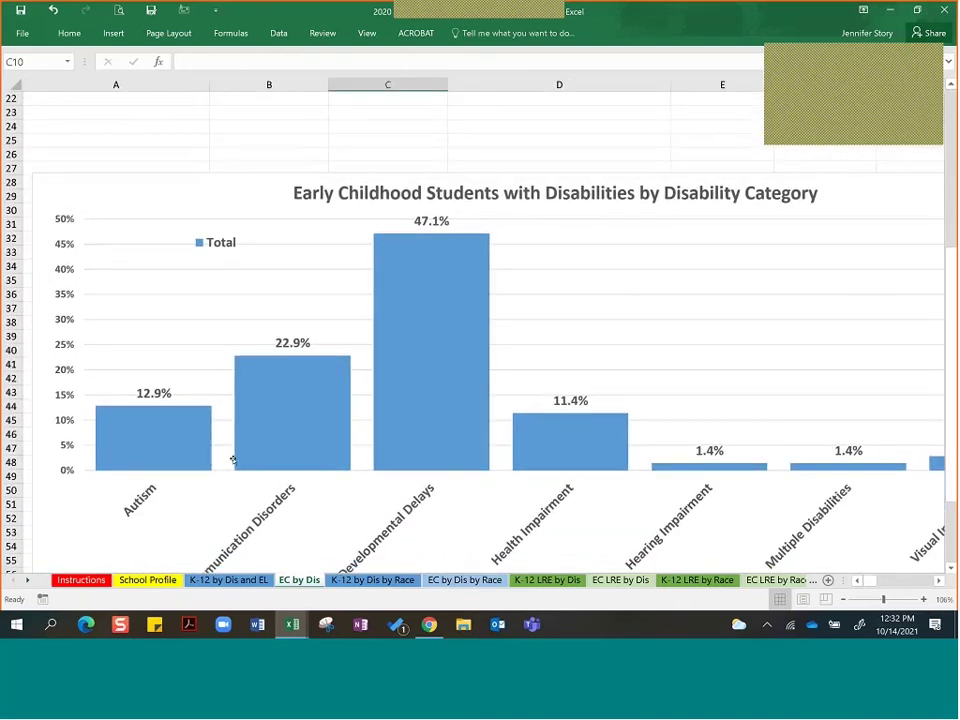
ctrl+scroll(233, 459, down, 1)
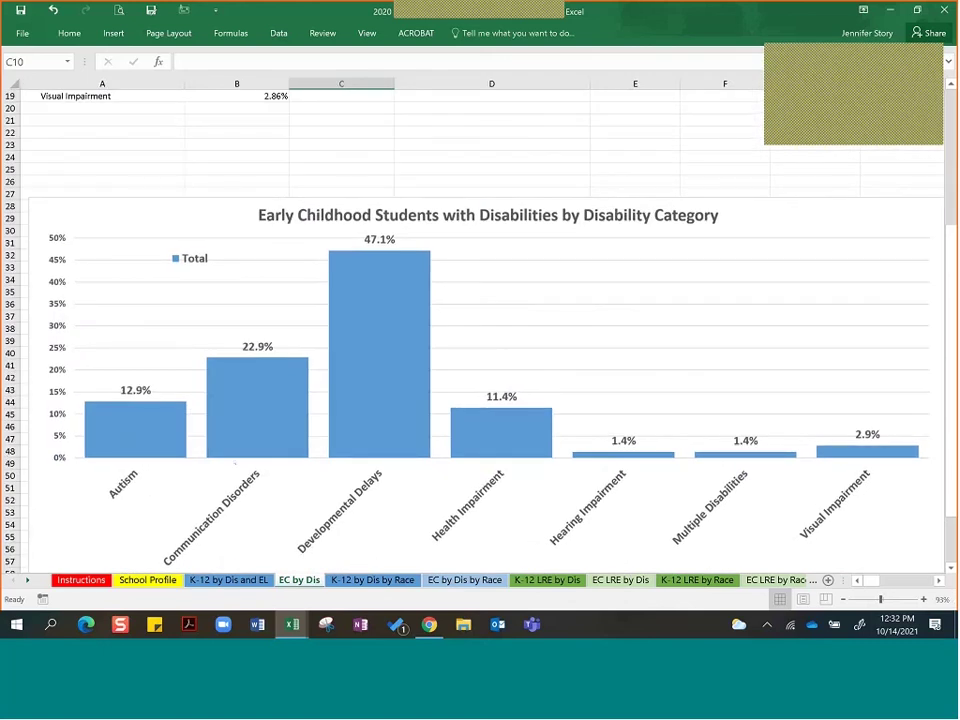
scroll(235, 463, up, 6)
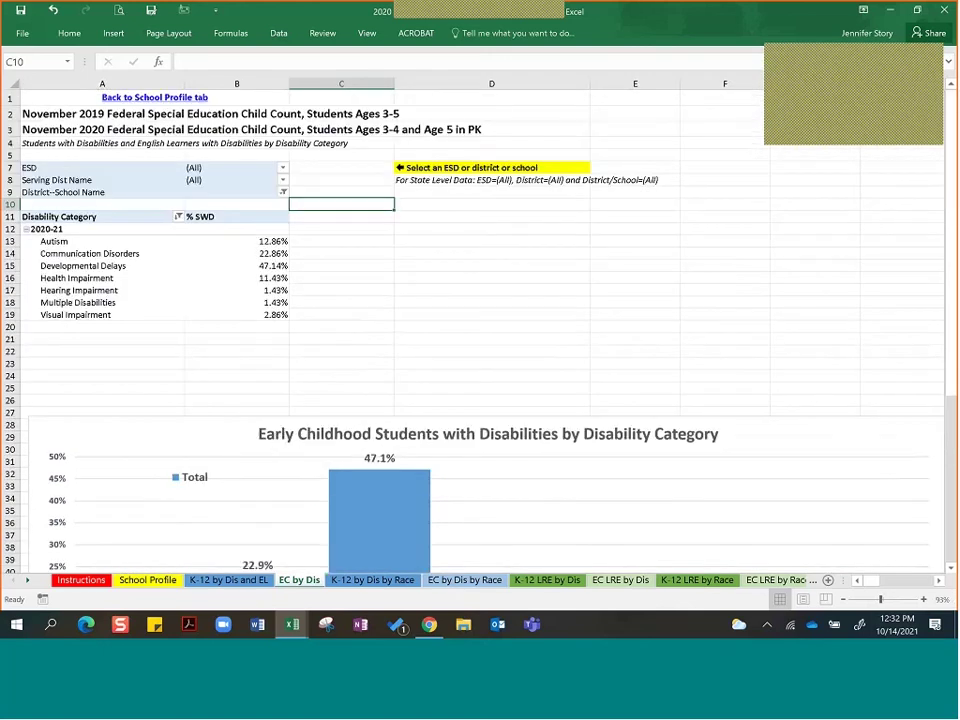
View the early childhood LRE data on the EC LRE by Dis sheet and the table and chart on EC LRE by Race.
click(620, 580)
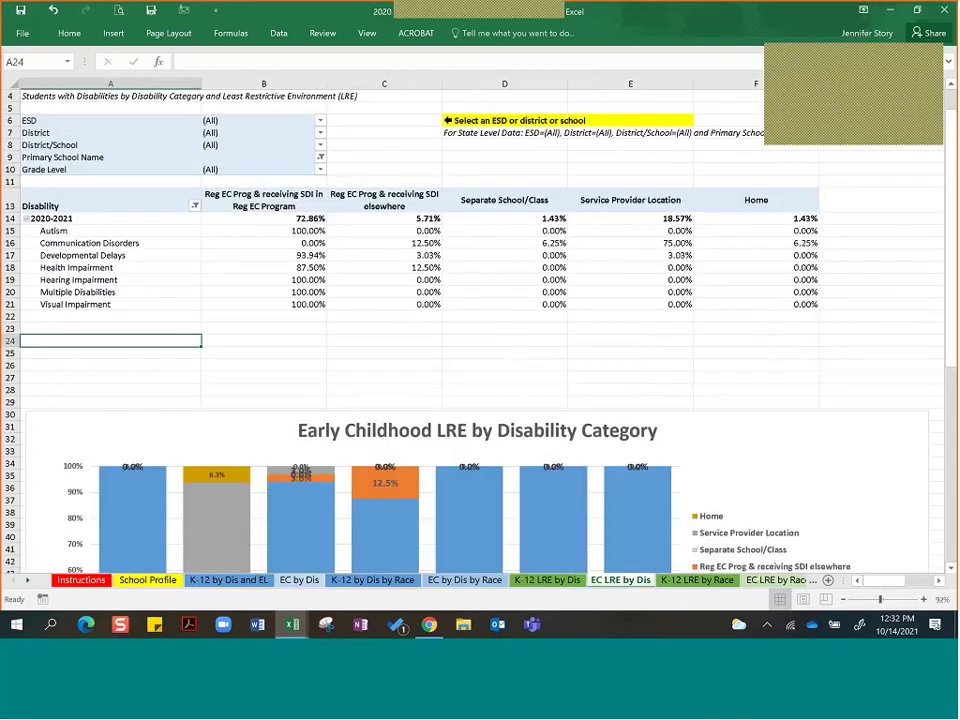
click(778, 580)
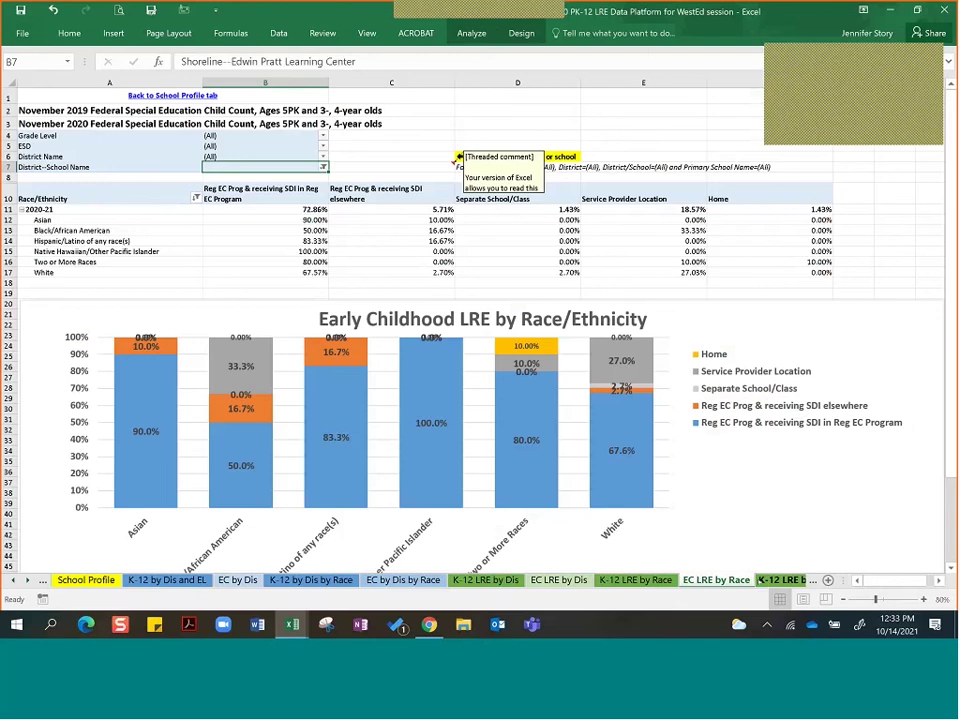
scroll(400, 330, down, 1)
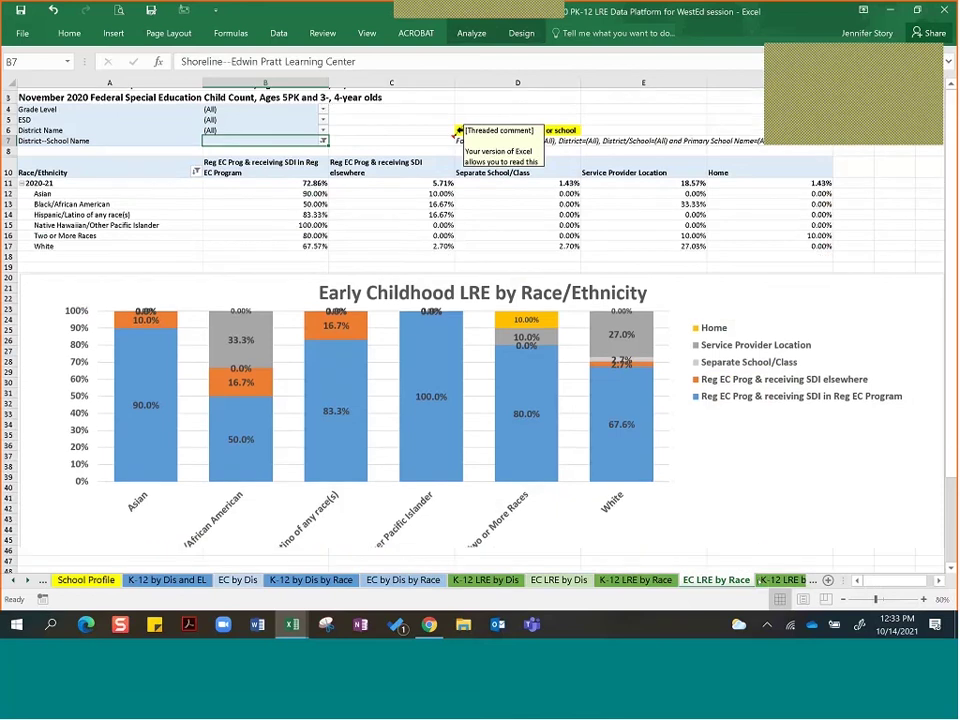
scroll(400, 330, down, 1)
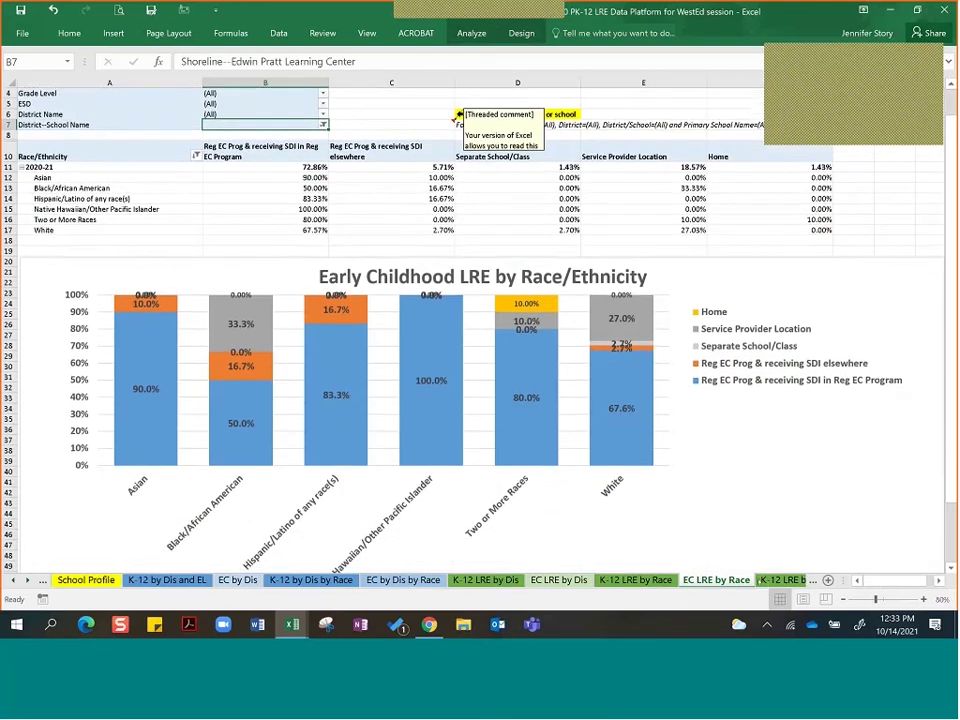
scroll(400, 330, down, 2)
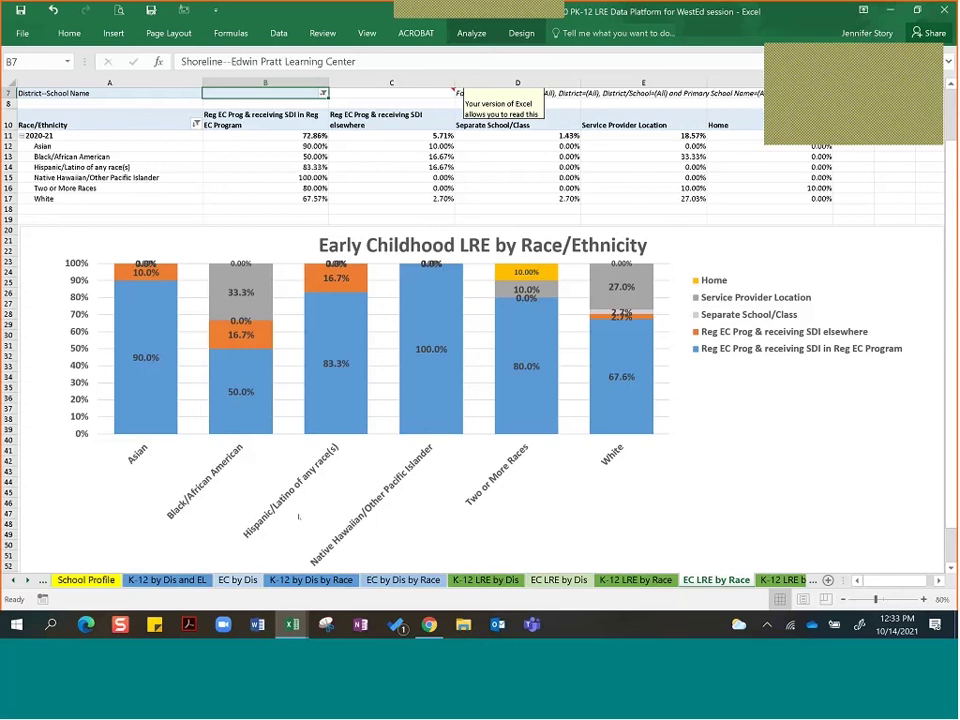
scroll(298, 516, up, 1)
scroll(298, 516, up, 2)
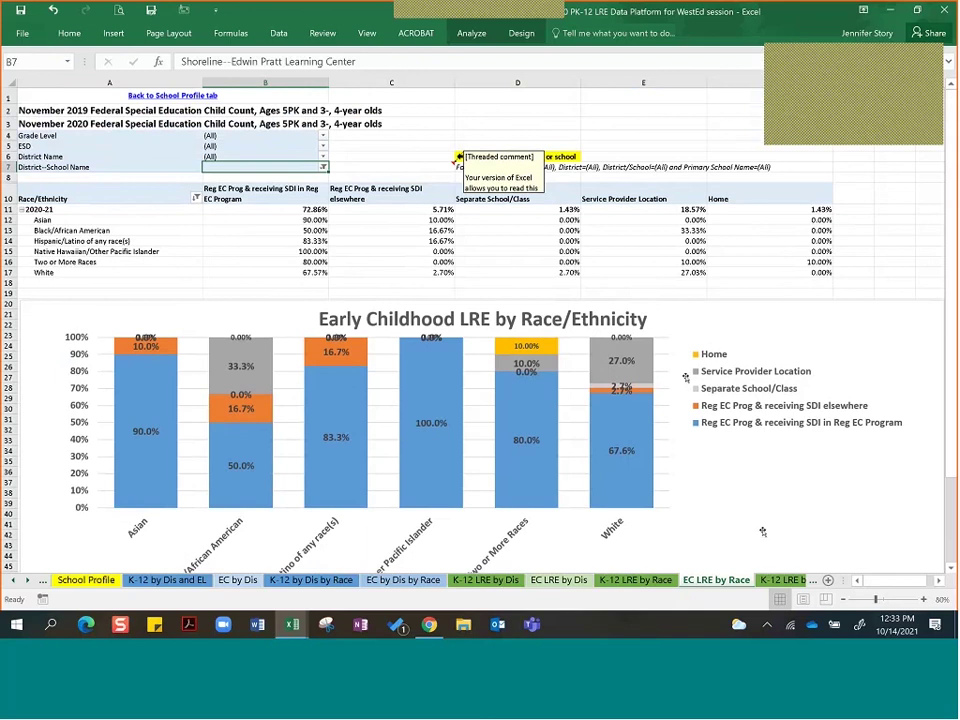
Look through the K-12 LRE by Grade and K-12 LRE by EL Status sheets up to the K-12 Risk Ratios sheet.
key(ctrl+Page_Down)
key(ctrl+Page_Down)
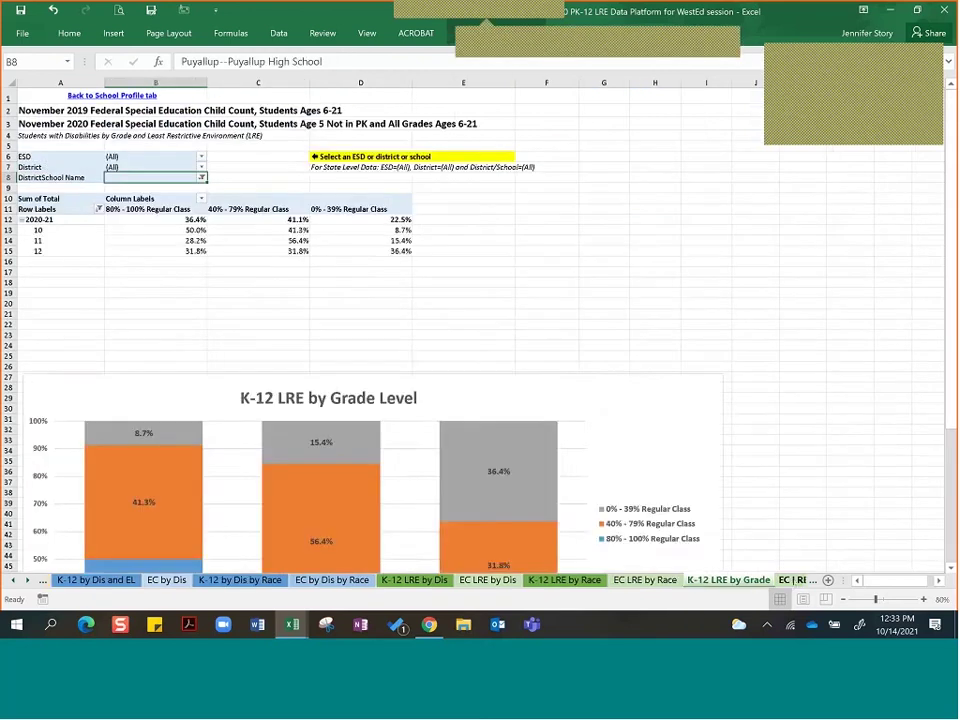
key(ctrl+Page_Down)
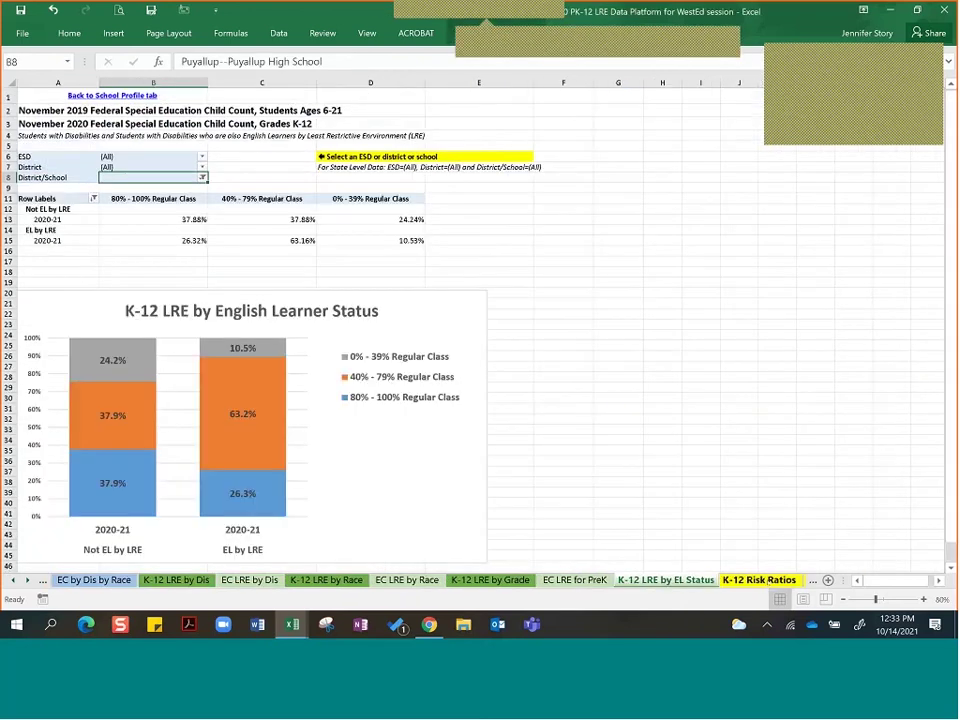
key(ctrl+Page_Down)
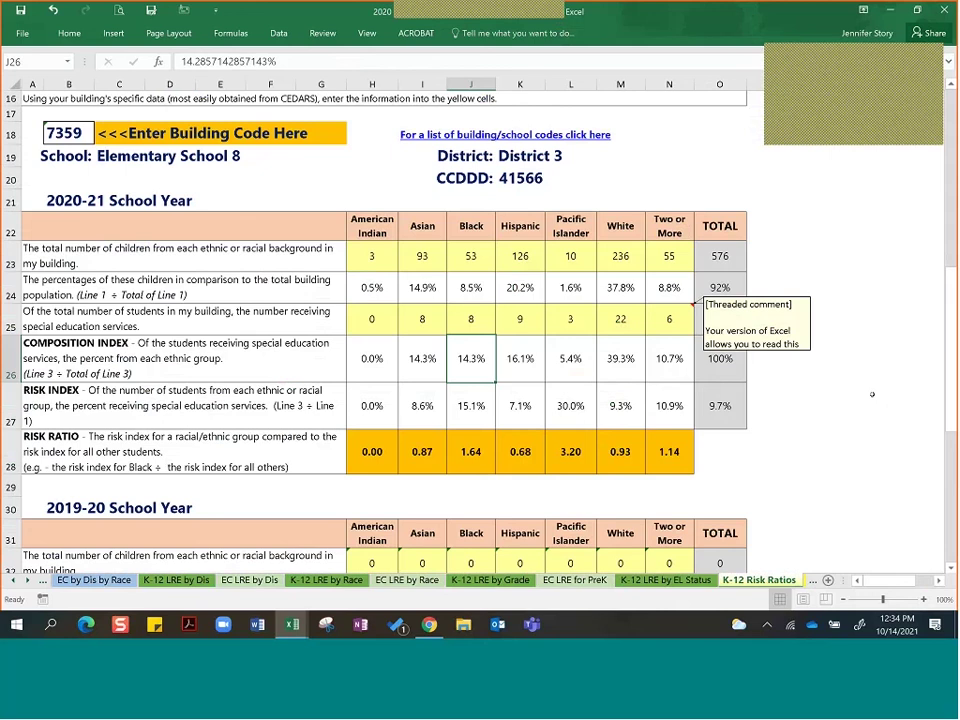
Move from the Black composition index to the cell beside the 2020-21 School Year heading on the risk ratio sheet.
key(Up)
key(Up)
key(Up)
key(Up)
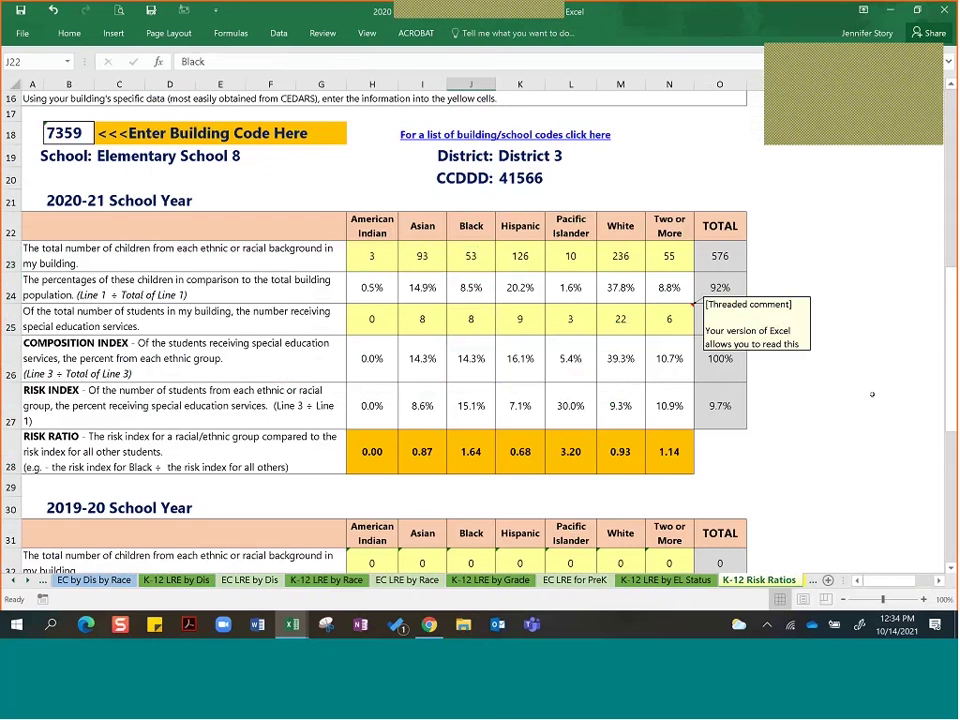
key(Up)
key(Left)
key(Left)
key(Left)
key(Left)
key(Left)
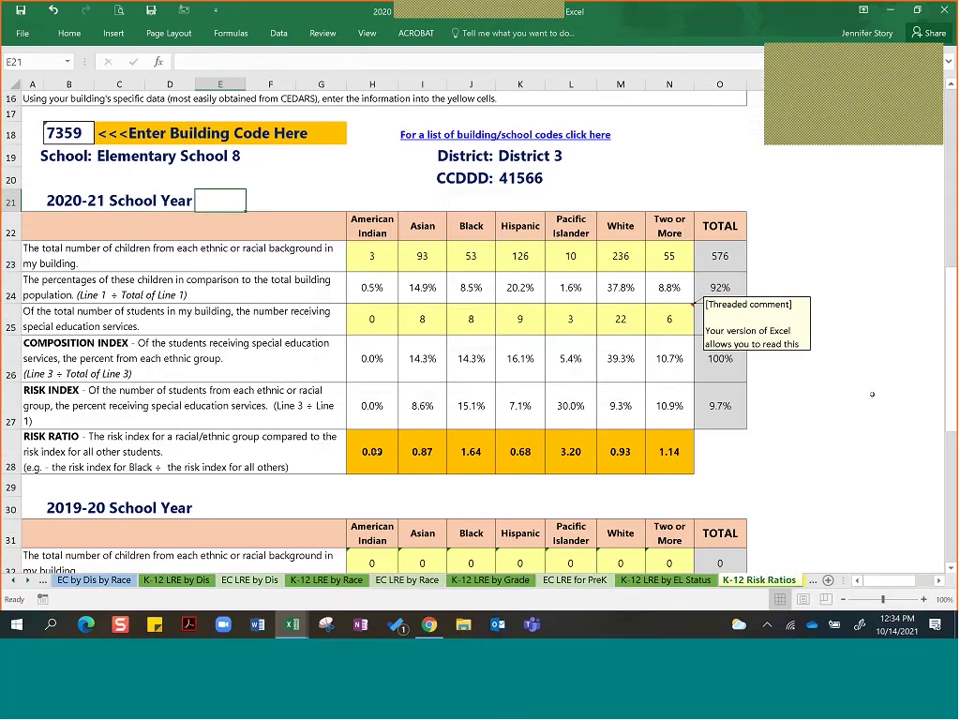
Inspect the 2020-21 risk ratios for American Indian and Pacific Islander students and the district name for the school.
click(376, 453)
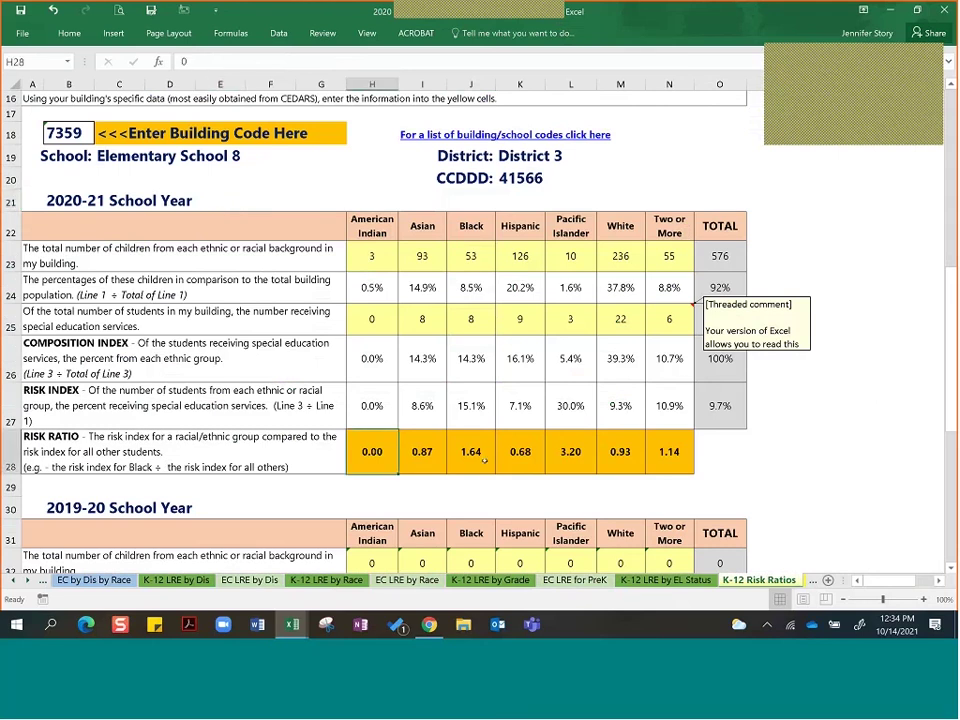
click(575, 458)
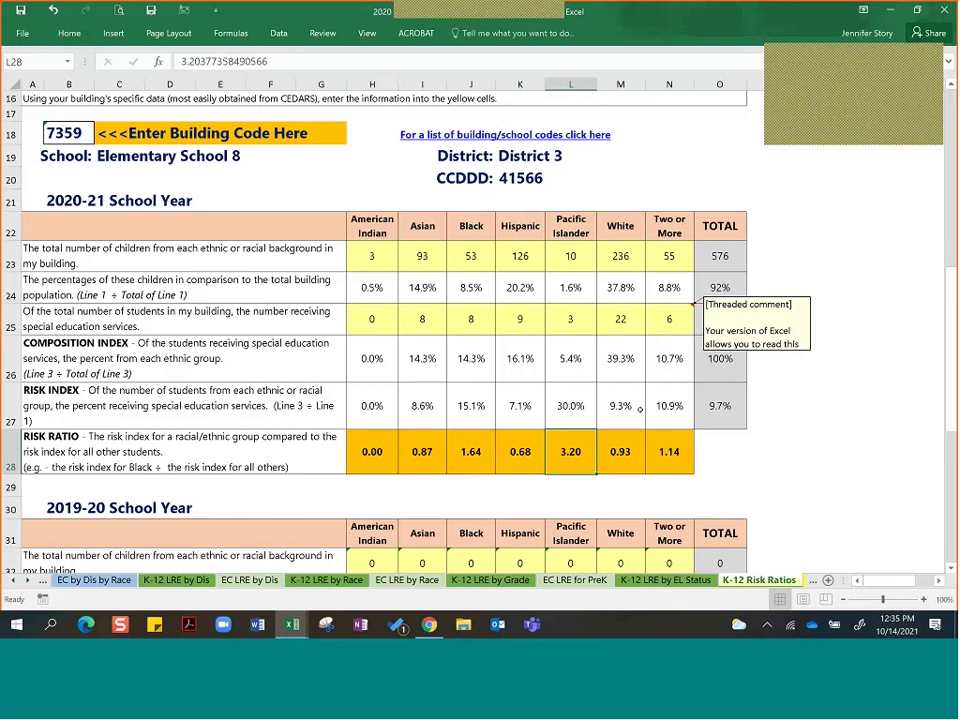
click(560, 156)
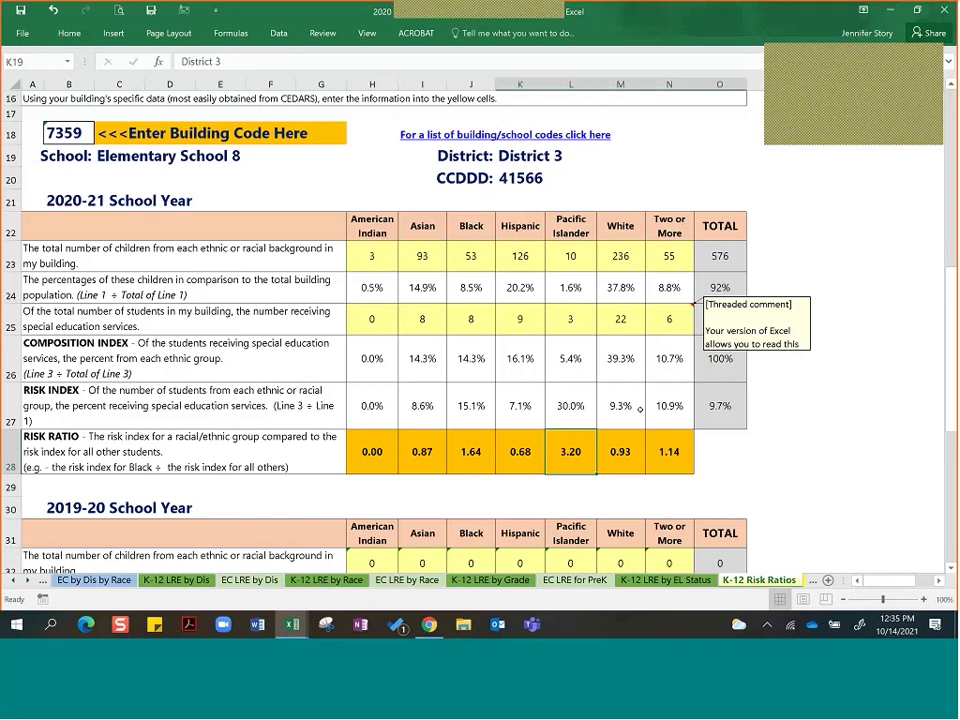